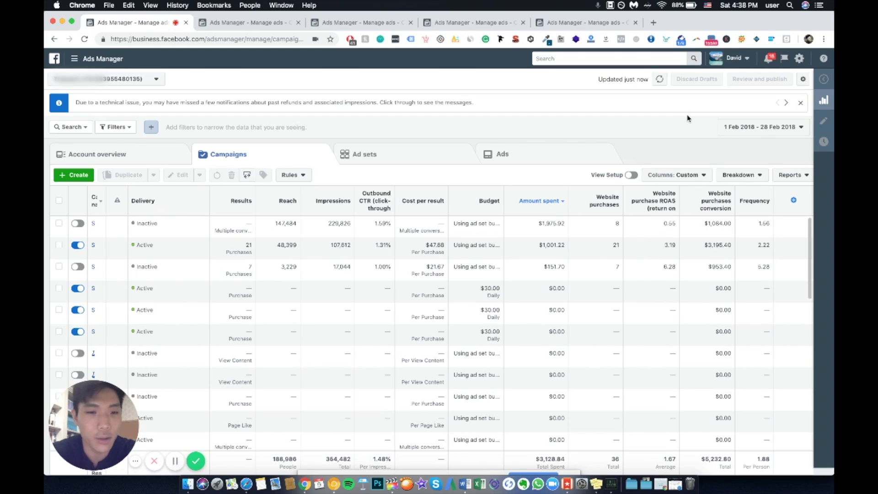
# Step: Set the campaign report's date range to 1 Mar 2018 - 31 Mar 2018
pyautogui.click(770, 128)
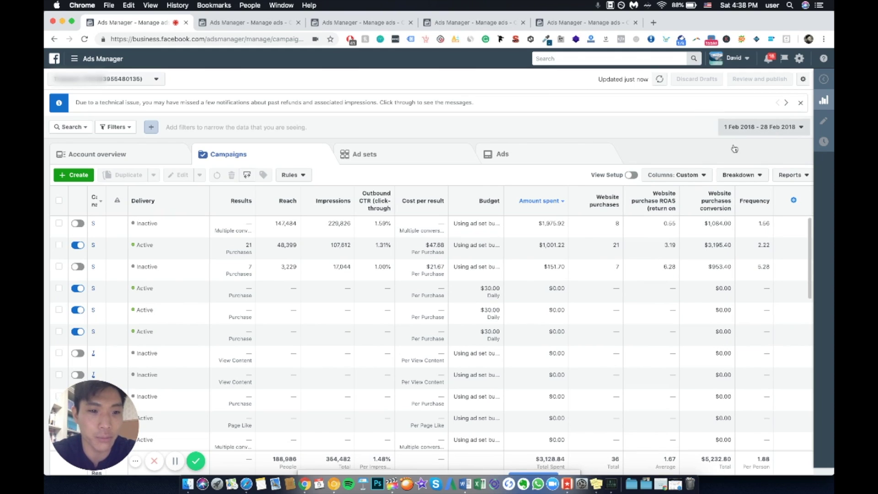
pyautogui.click(693, 188)
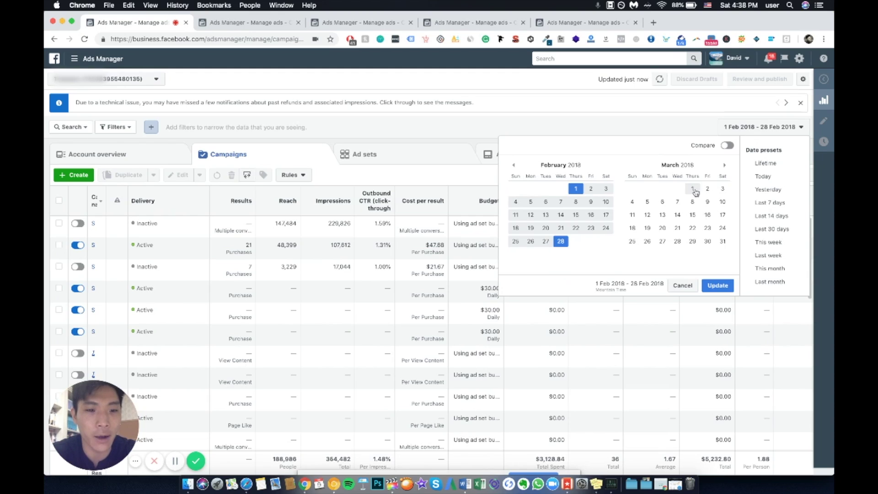
pyautogui.click(722, 241)
pyautogui.click(717, 286)
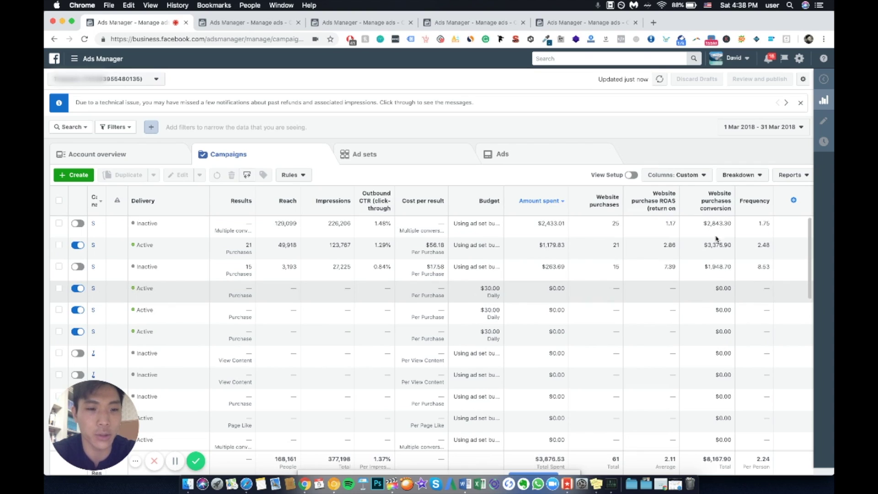
# Step: Change the campaign report's date range to 1 Apr 2018 - 30 Apr 2018
pyautogui.click(740, 128)
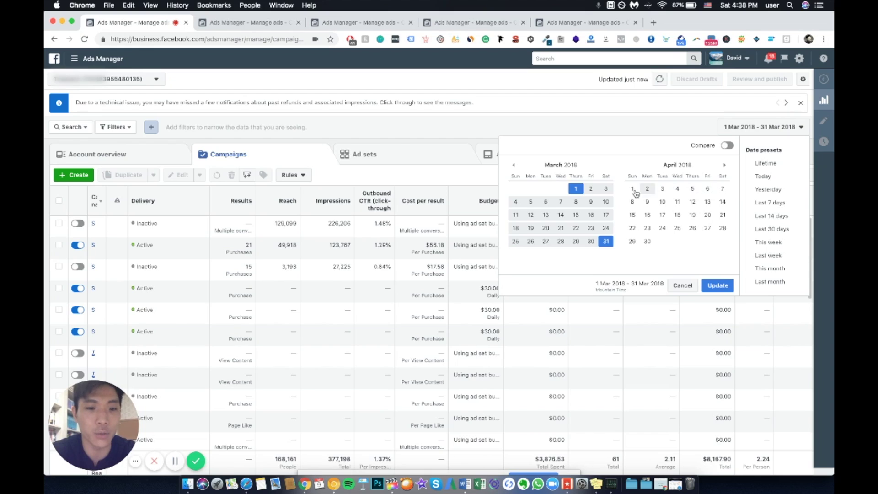
pyautogui.click(635, 191)
pyautogui.click(648, 241)
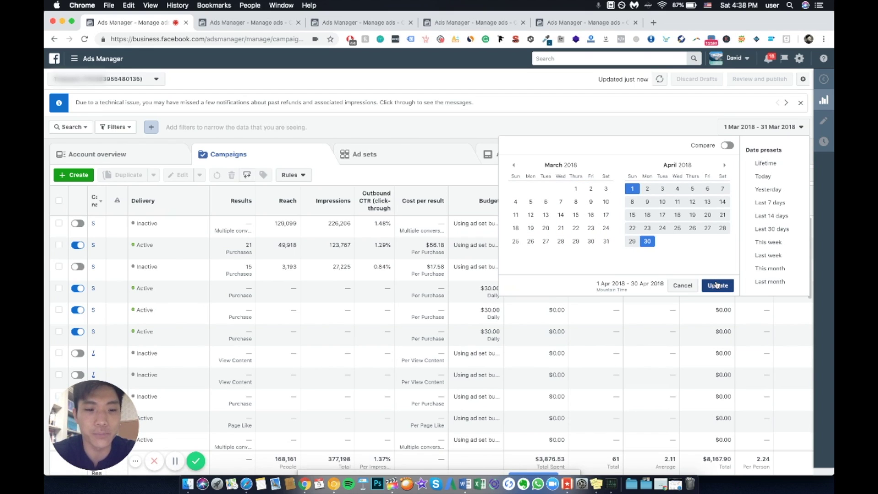
pyautogui.click(717, 285)
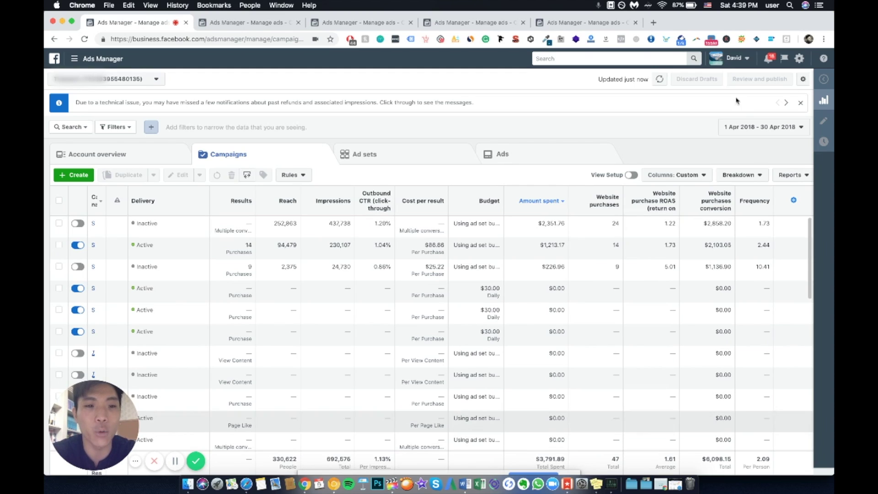
# Step: Change the campaign report's date range to 1 May 2018 - 31 May 2018
pyautogui.click(741, 127)
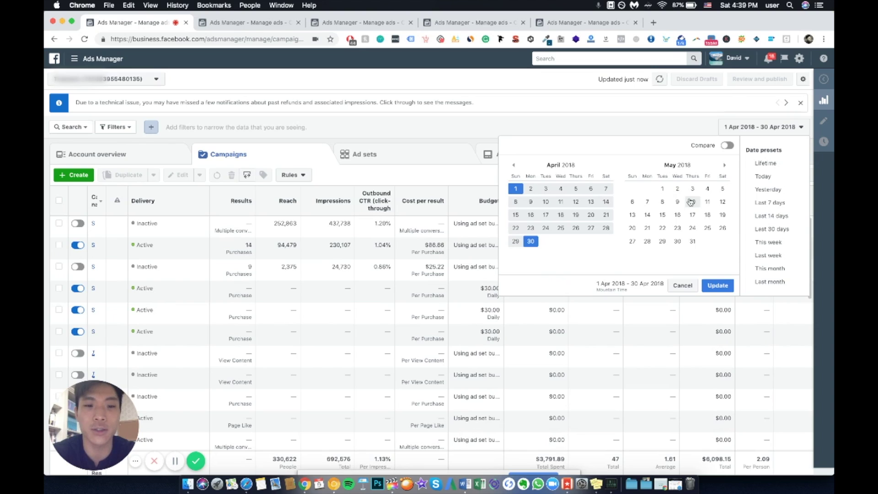
pyautogui.click(663, 189)
pyautogui.click(692, 242)
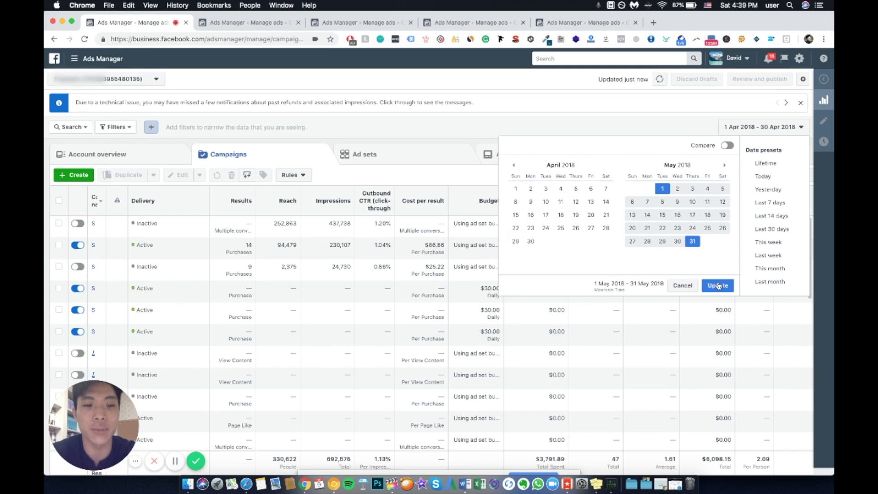
pyautogui.click(718, 286)
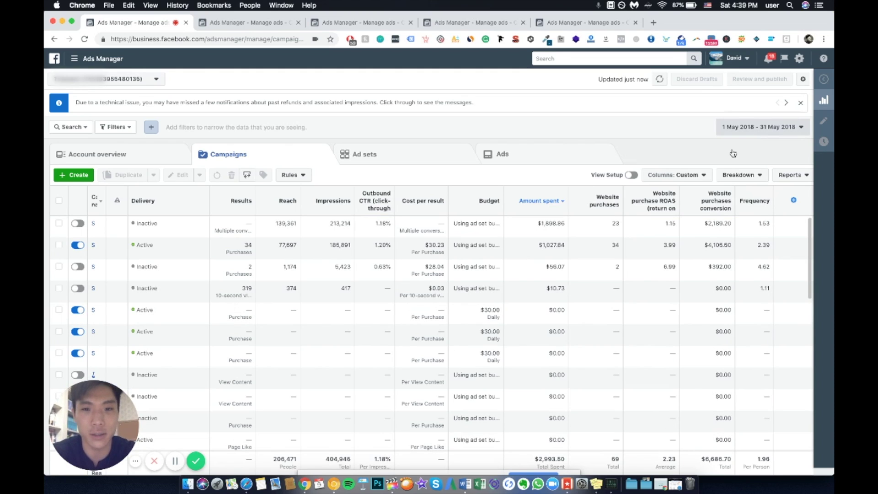
# Step: Change the campaign report's date range to 1 Jun 2018 - 30 Jun 2018
pyautogui.click(754, 127)
pyautogui.click(708, 189)
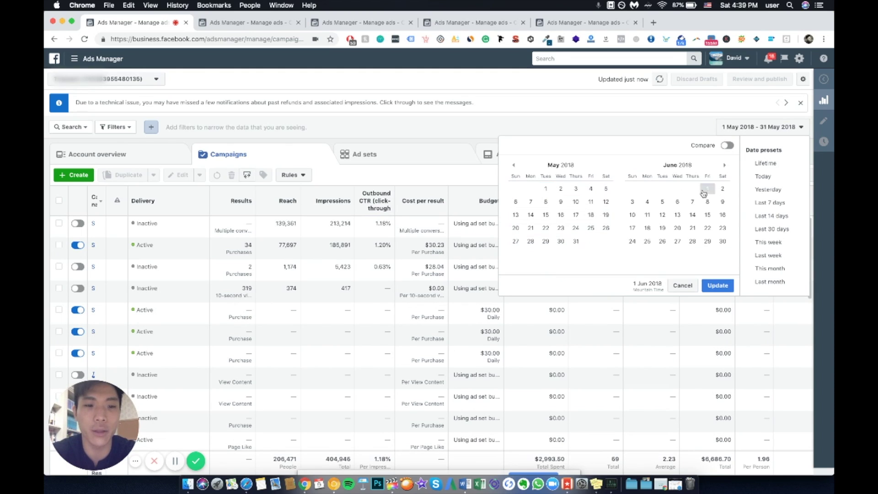
pyautogui.click(723, 242)
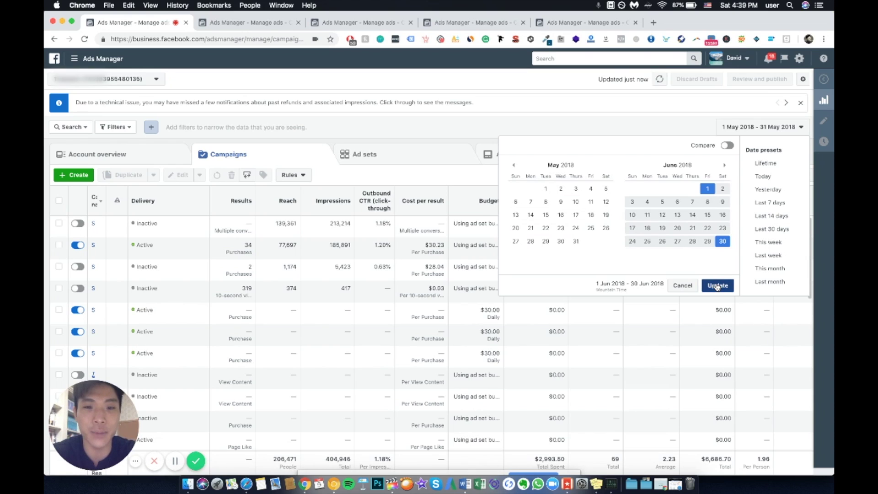
pyautogui.click(718, 285)
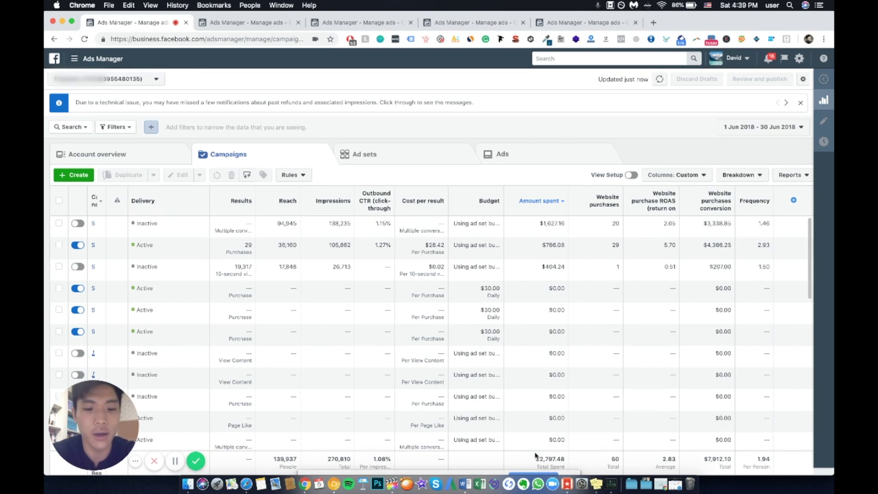
# Step: Extend the campaign report to the third quarter by setting its date range to 1 Jul 2018 - 30 Sept 2018
pyautogui.click(801, 134)
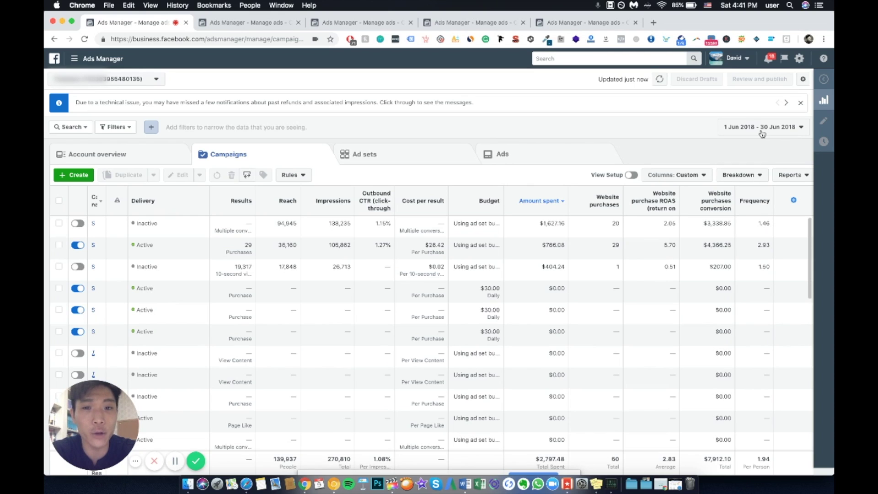
pyautogui.click(762, 133)
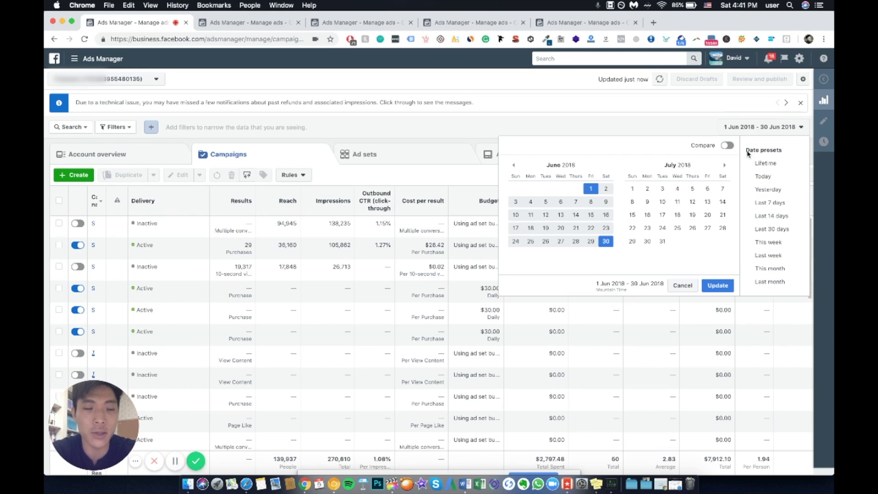
pyautogui.click(633, 189)
pyautogui.click(722, 166)
pyautogui.click(722, 166)
pyautogui.click(633, 254)
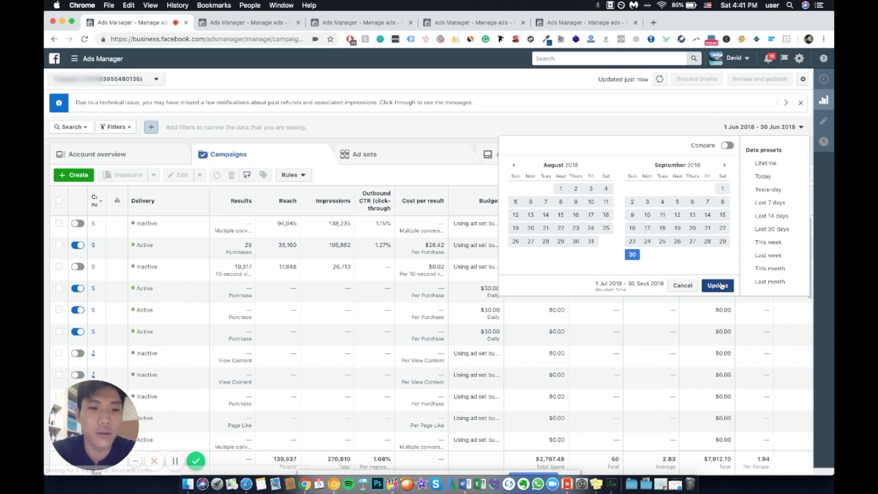
pyautogui.click(718, 285)
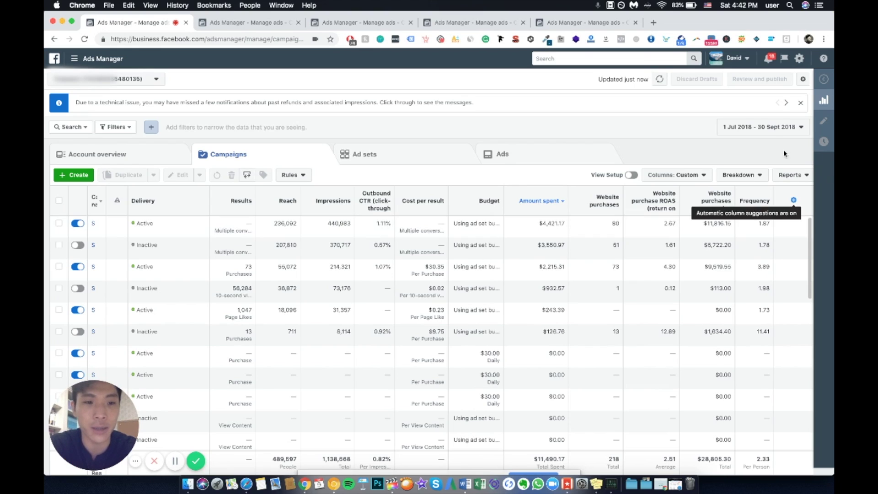
# Step: Narrow the campaign report's date range to 1 Oct 2018 - 31 Oct 2018
pyautogui.click(763, 130)
pyautogui.click(724, 166)
pyautogui.click(724, 165)
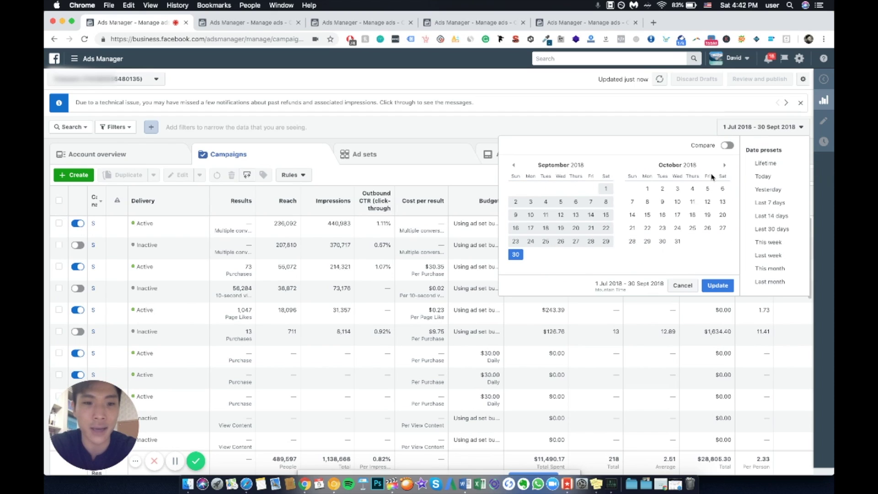
pyautogui.click(648, 189)
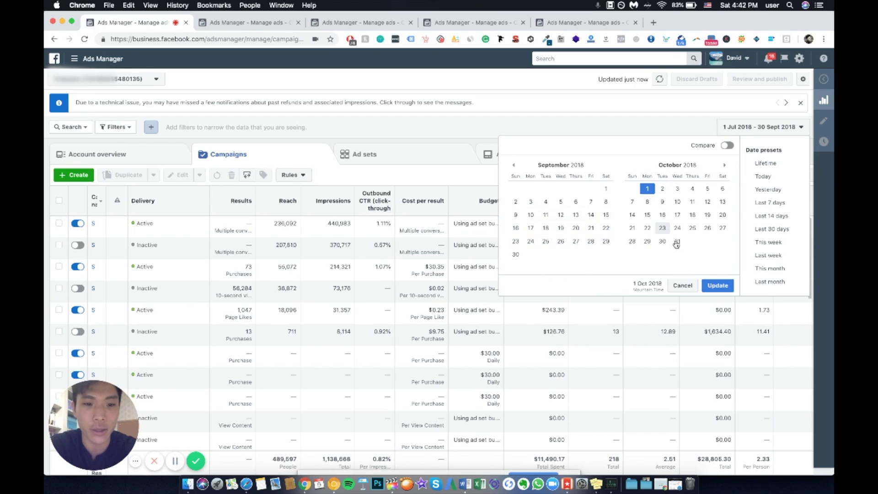
pyautogui.click(720, 288)
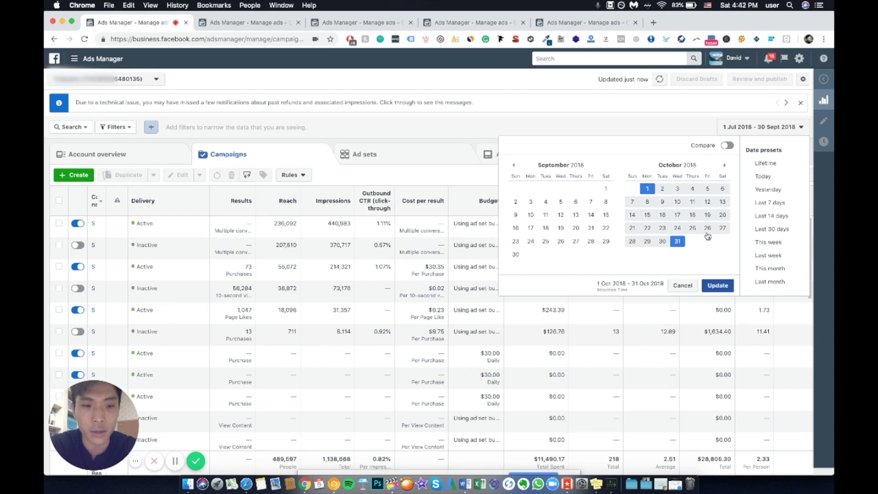
pyautogui.click(710, 282)
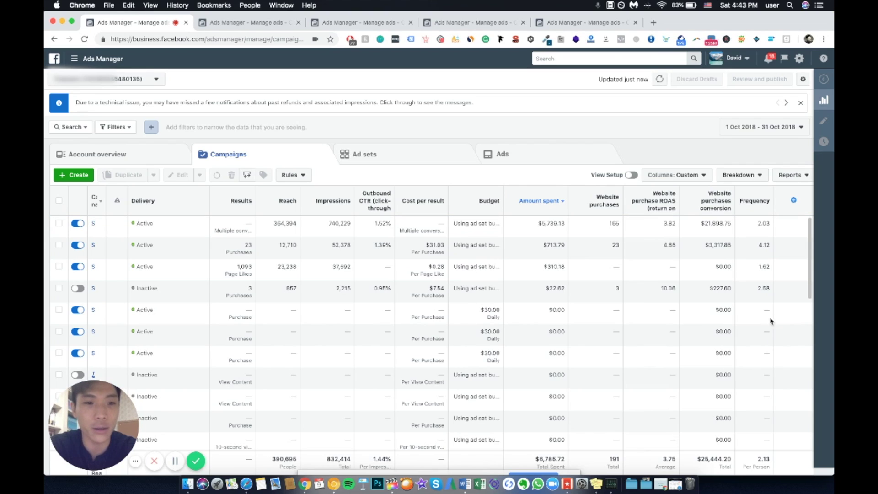
# Step: Change the campaign report's date range to 1 Nov 2018 - 30 Nov 2018
pyautogui.click(776, 132)
pyautogui.click(692, 188)
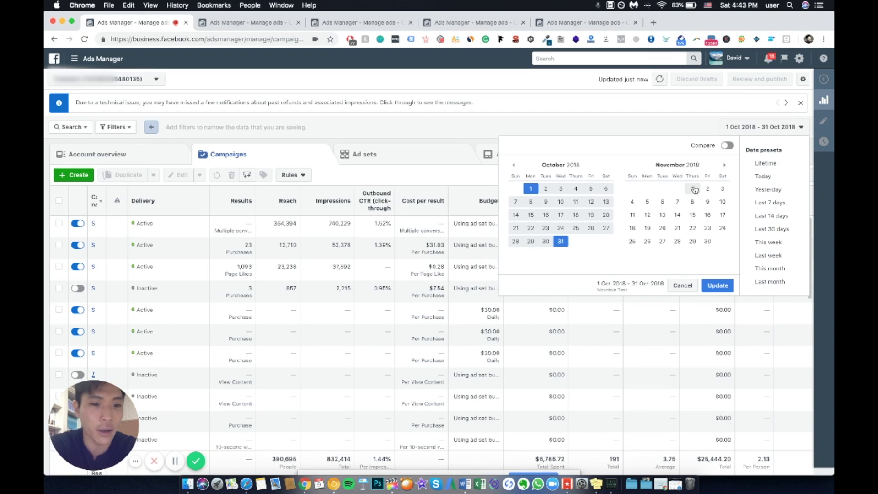
pyautogui.click(708, 241)
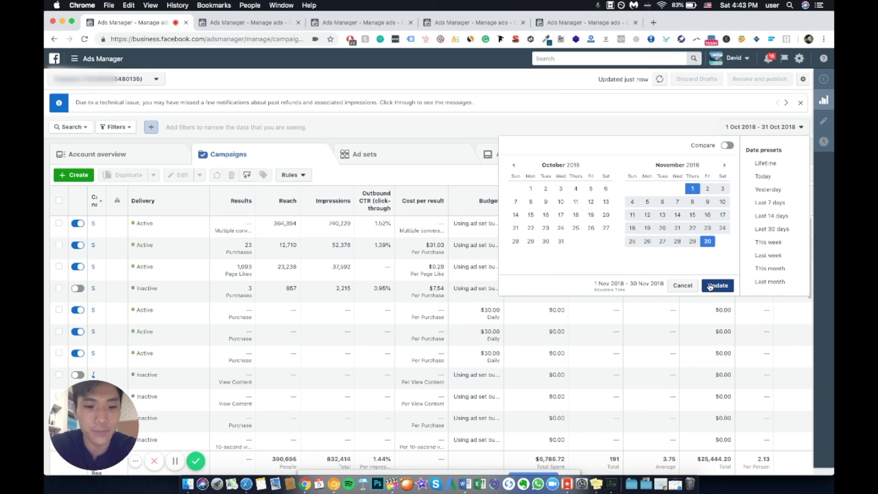
pyautogui.click(718, 286)
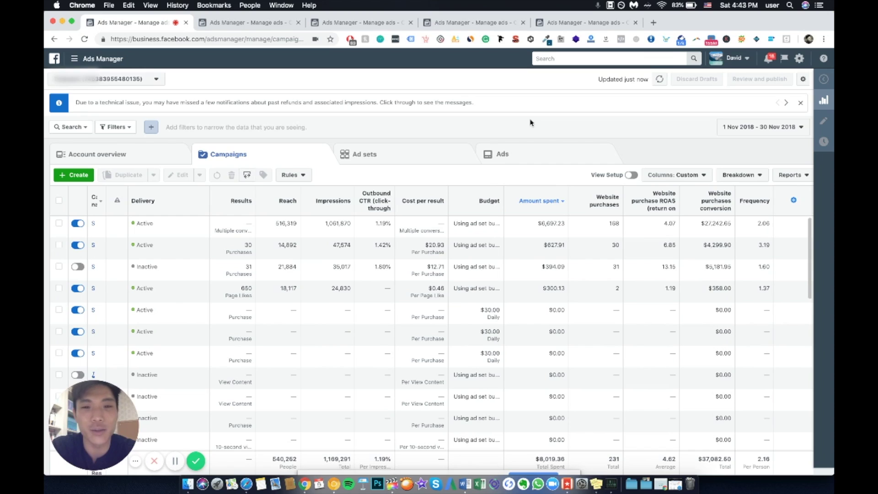
pyautogui.click(795, 231)
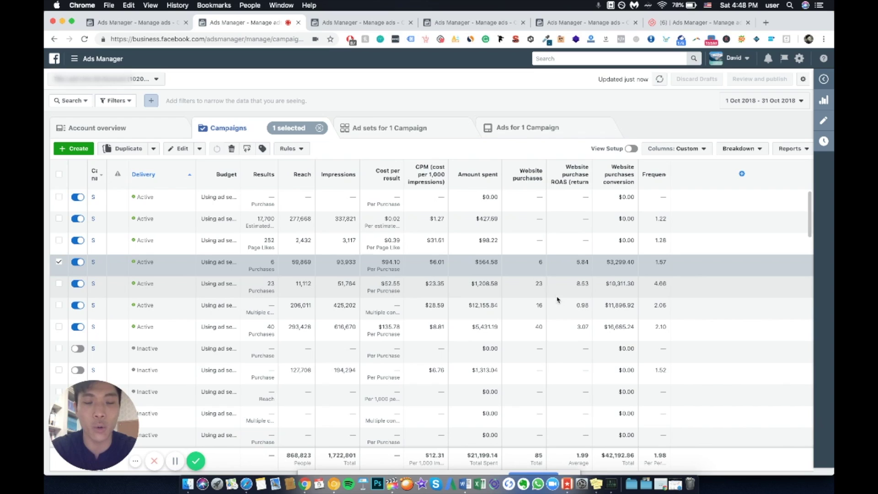
# Step: Set the second ad account's campaign report to the range 1 Nov 2018 - 30 Nov 2018
pyautogui.click(771, 106)
pyautogui.click(771, 106)
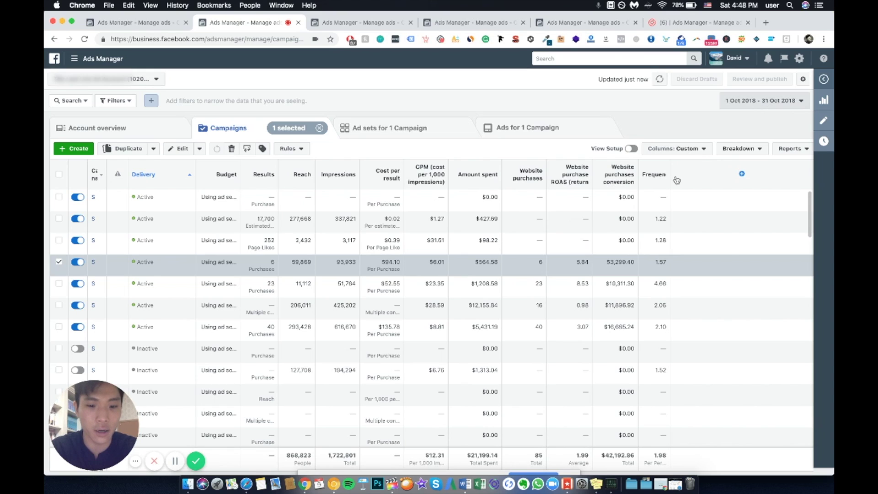
pyautogui.click(693, 162)
pyautogui.click(708, 215)
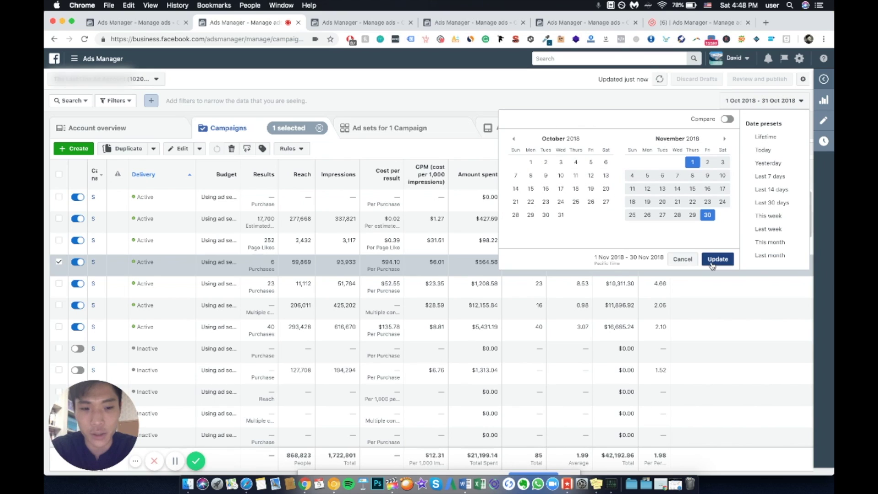
pyautogui.click(717, 261)
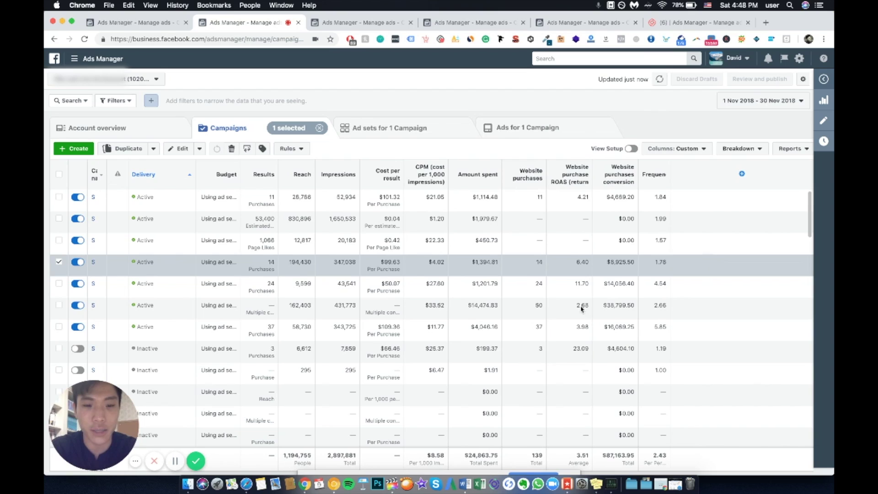
# Step: Change the second ad account's report range to 1 Dec 2018 - 31 Dec 2018
pyautogui.click(767, 102)
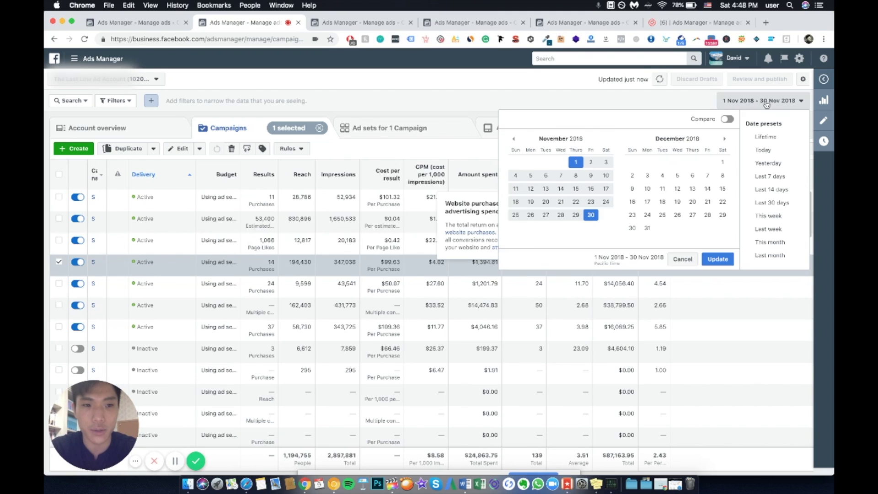
pyautogui.click(648, 229)
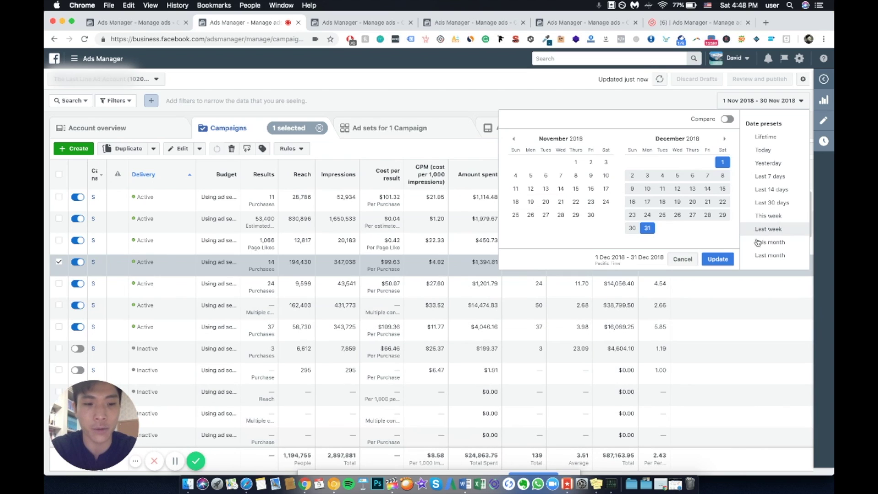
pyautogui.click(719, 259)
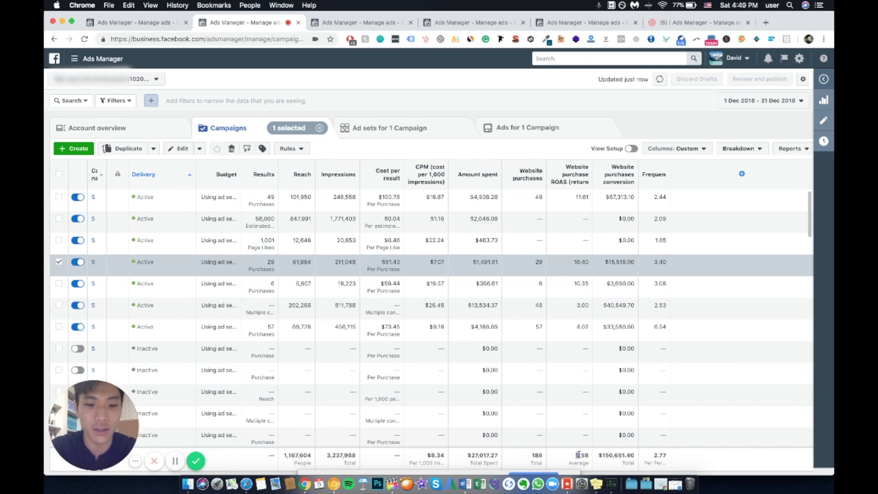
# Step: Apply the Last month date preset to the second ad account's report and highlight the average website purchase ROAS
pyautogui.click(773, 101)
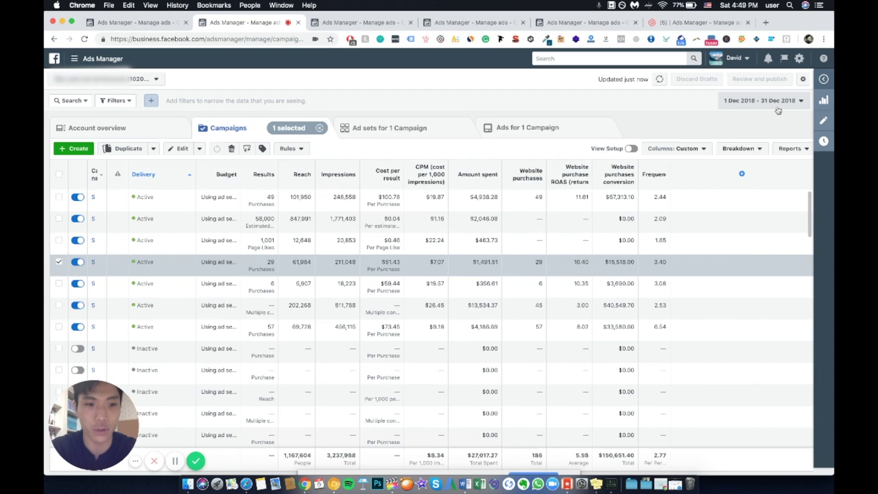
pyautogui.click(771, 256)
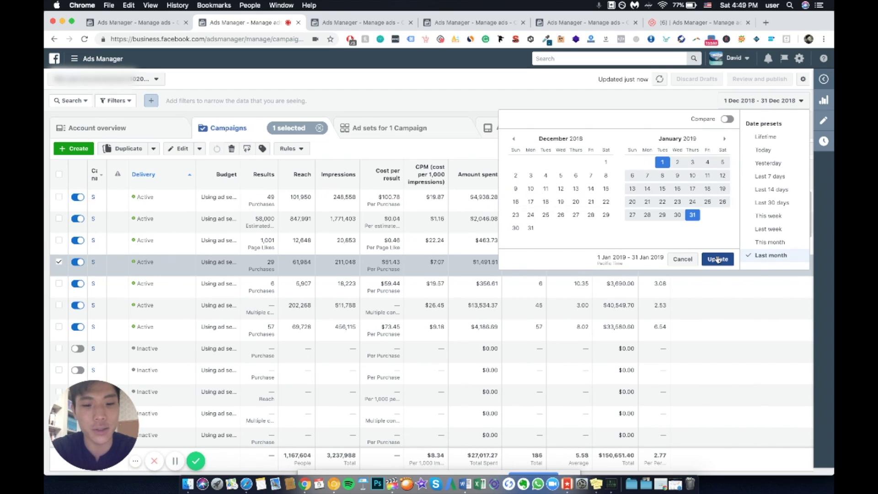
pyautogui.click(718, 259)
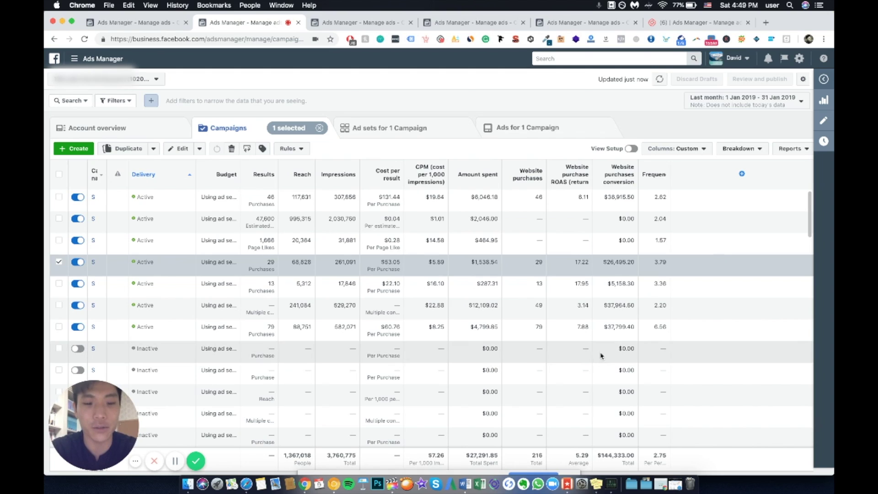
pyautogui.moveTo(571, 456); pyautogui.dragTo(588, 453)
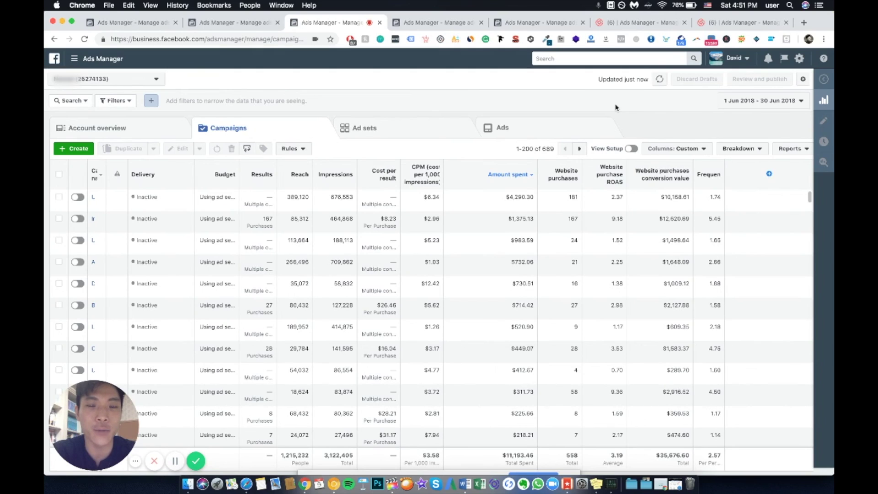
# Step: Change the current ad account's campaign report to the full-year range 1 Jan 2018 - 31 Dec 2018
pyautogui.click(736, 102)
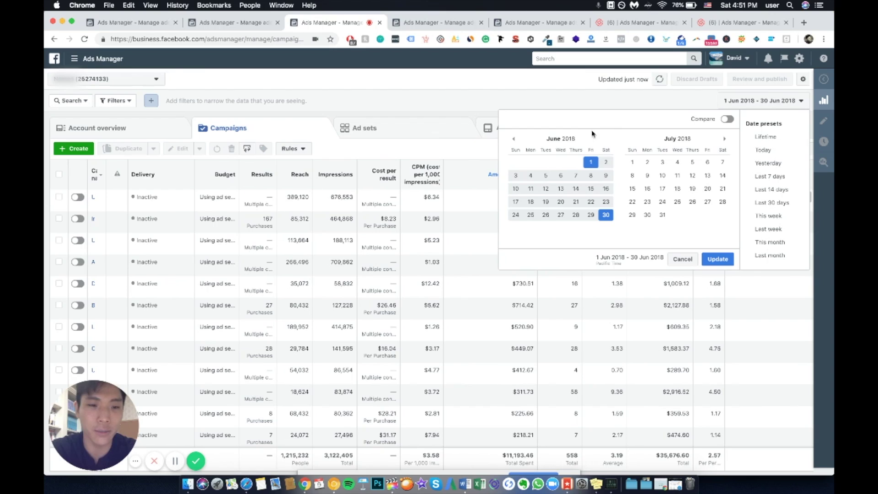
pyautogui.click(717, 259)
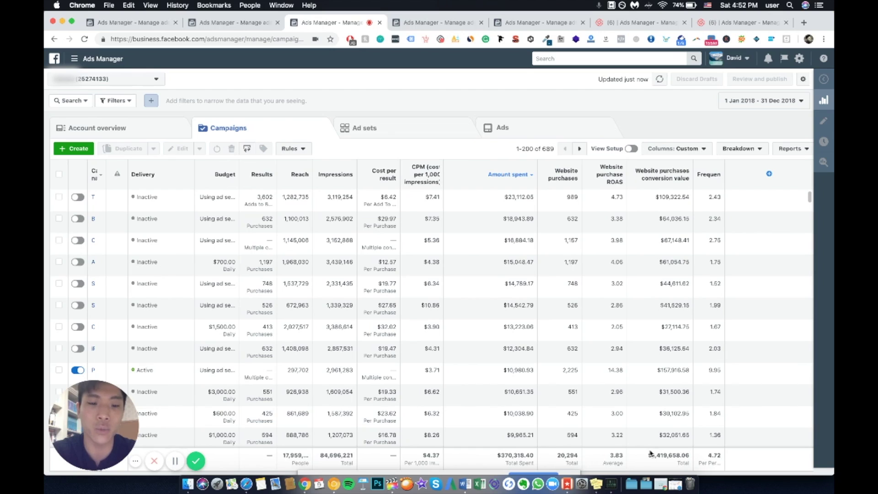
# Step: Switch to the SlicedBread ad account's campaign report and set its date range to 1 Jan 2018 - 31 Dec 2018
pyautogui.hotkey('ctrl', 'Tab')
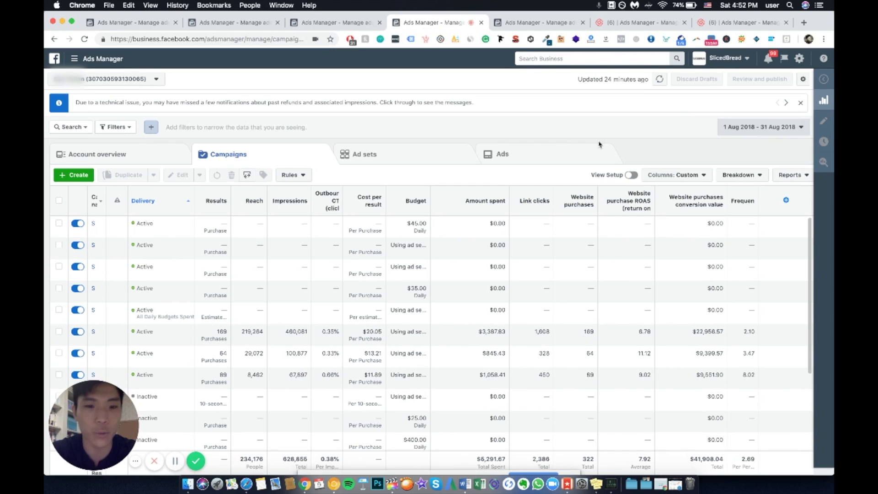
pyautogui.click(513, 166)
pyautogui.click(513, 166)
pyautogui.click(514, 166)
pyautogui.click(513, 166)
pyautogui.click(513, 166)
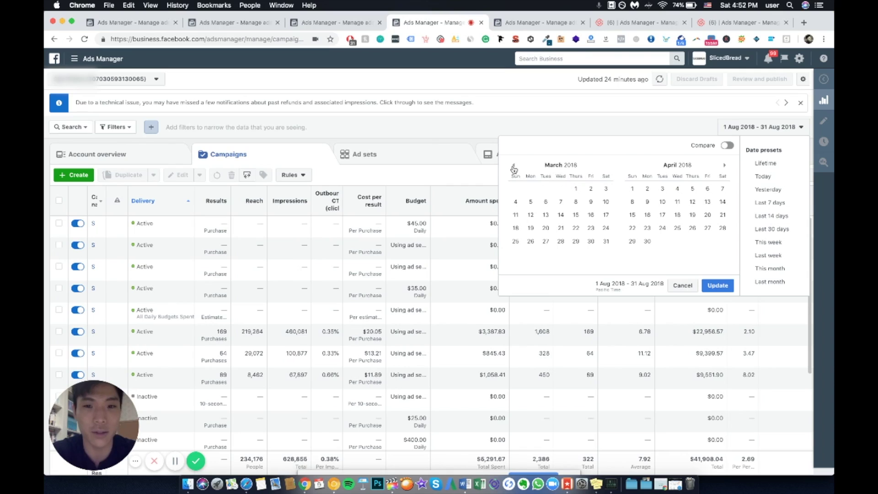
pyautogui.click(717, 285)
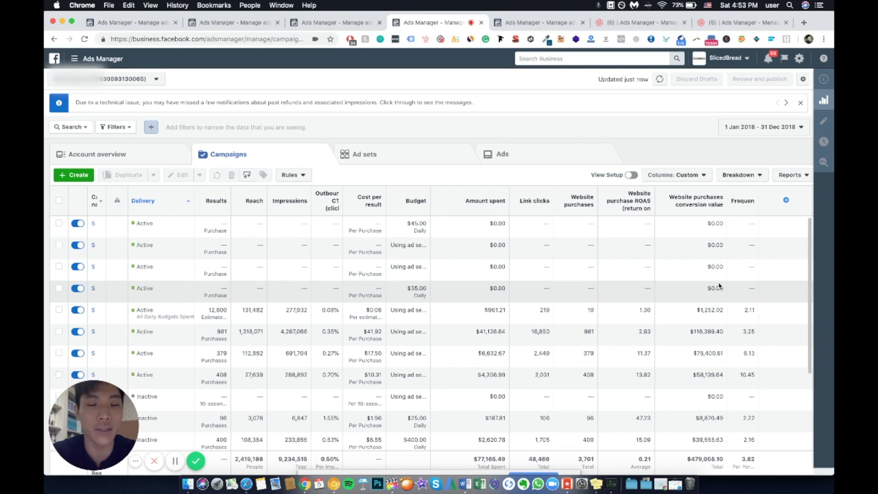
# Step: Switch to the last open ad account's campaign report and set its date range to 1 Feb 2018 - 7 Feb 2019
pyautogui.click(567, 27)
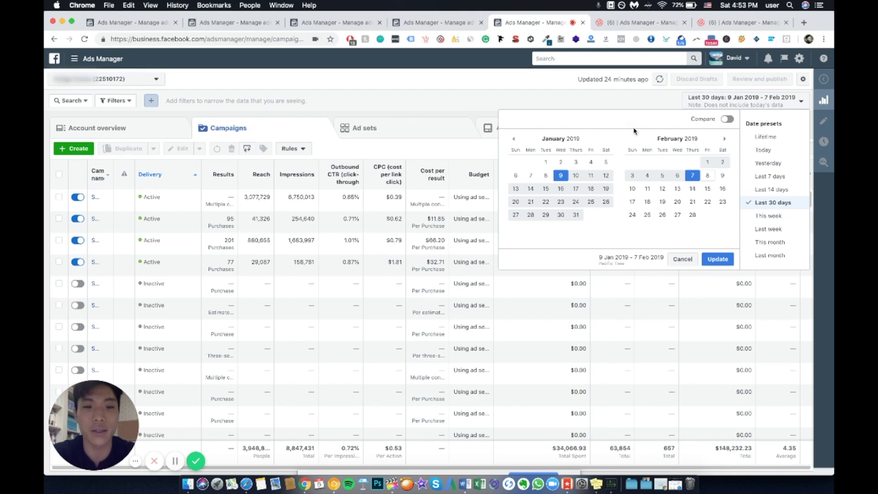
pyautogui.click(514, 139)
pyautogui.click(514, 139)
pyautogui.click(514, 139)
pyautogui.click(515, 140)
pyautogui.click(514, 139)
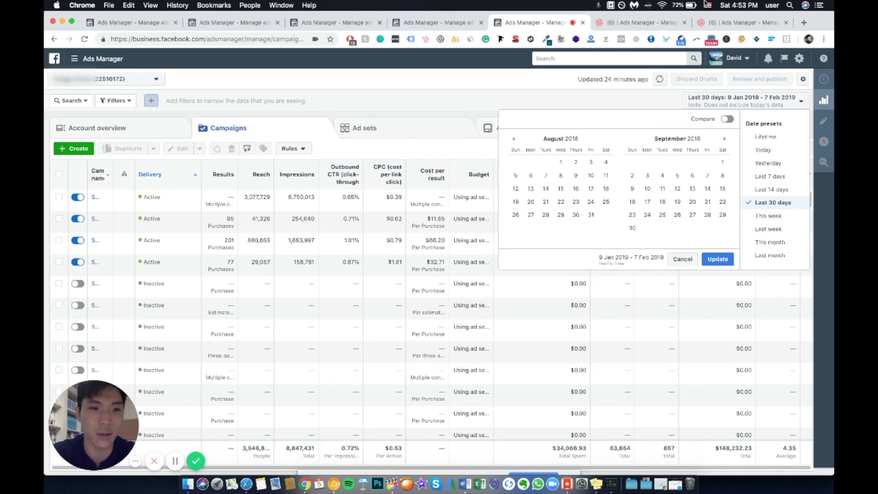
pyautogui.click(514, 140)
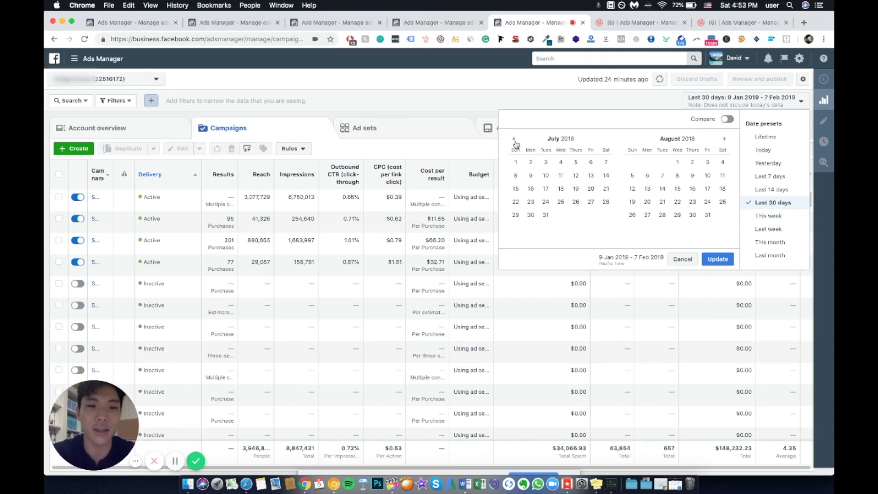
pyautogui.click(515, 139)
pyautogui.click(515, 139)
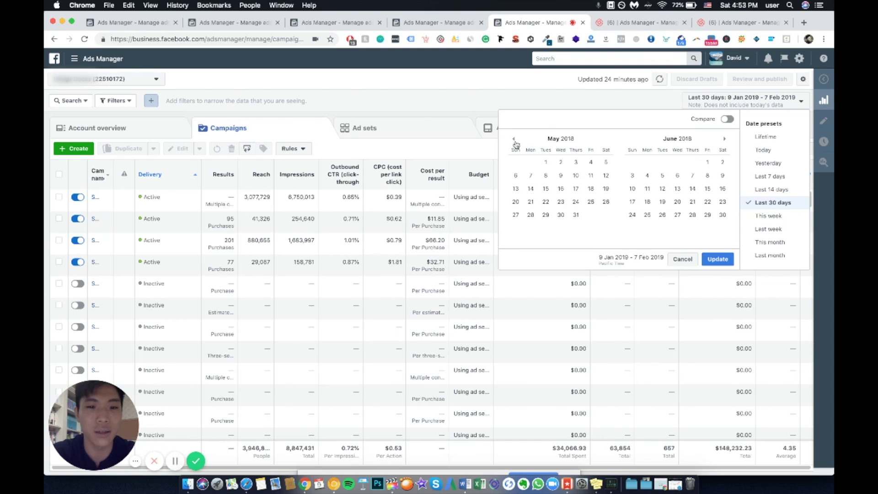
pyautogui.click(515, 139)
pyautogui.click(515, 140)
pyautogui.click(514, 140)
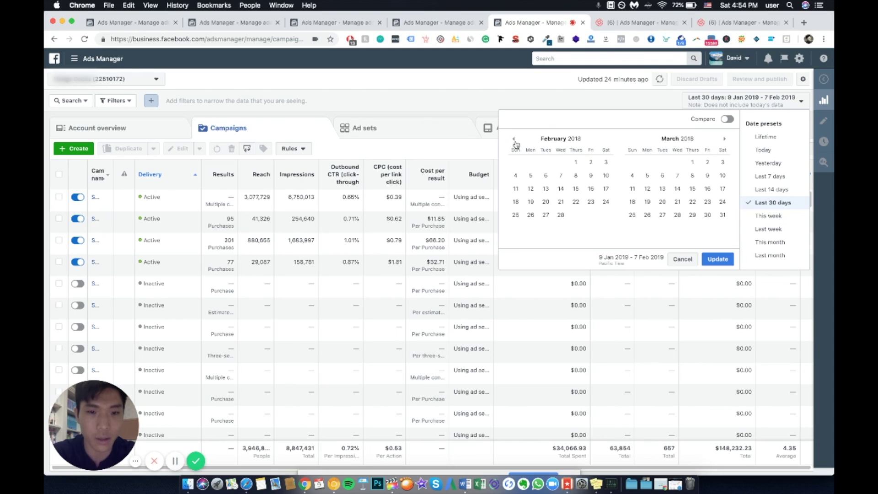
pyautogui.click(576, 162)
pyautogui.click(724, 138)
pyautogui.click(693, 176)
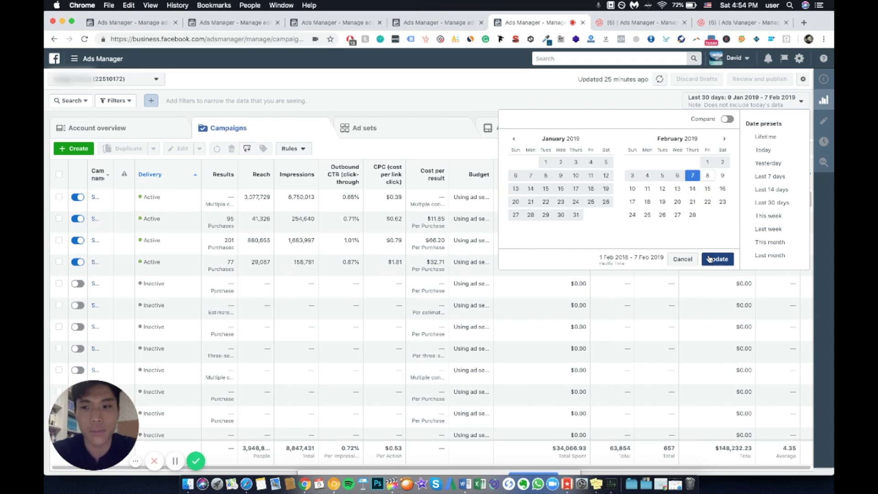
pyautogui.click(718, 259)
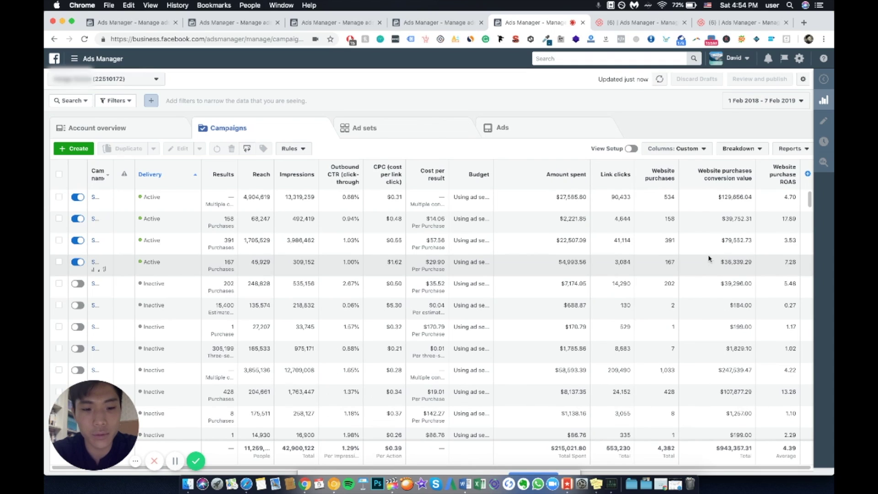